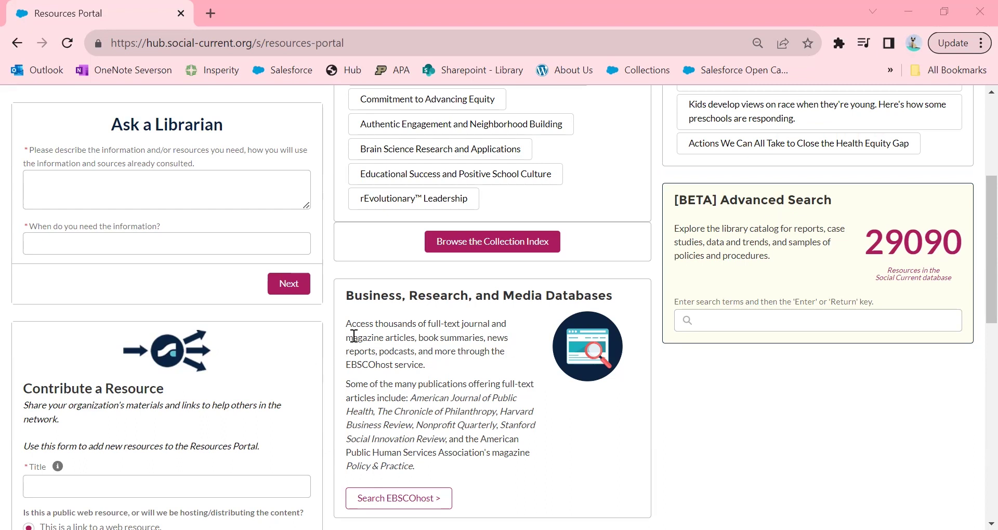
# Step: Scroll the Resources Portal page to the Business, Research, and Media Databases section
pyautogui.scroll(5, 375, 334)
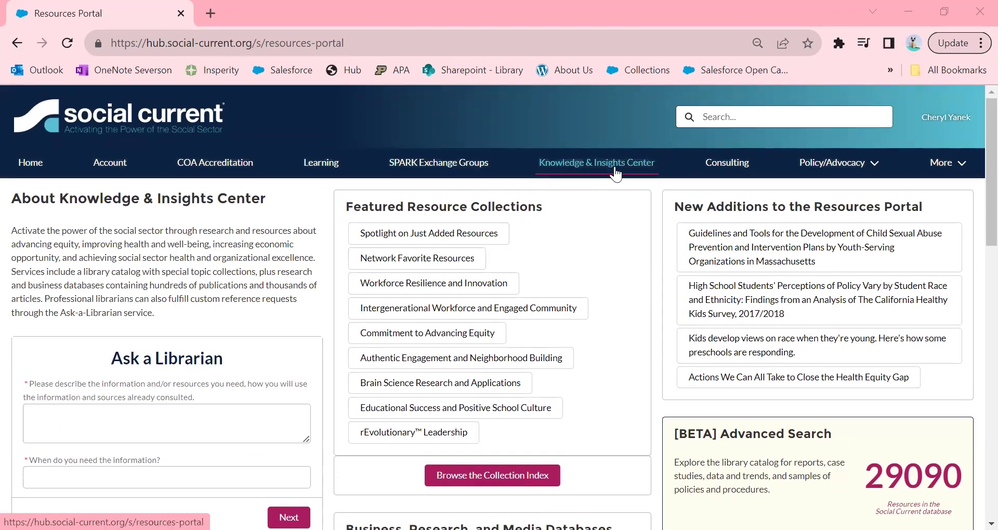
pyautogui.scroll(-6, 575, 307)
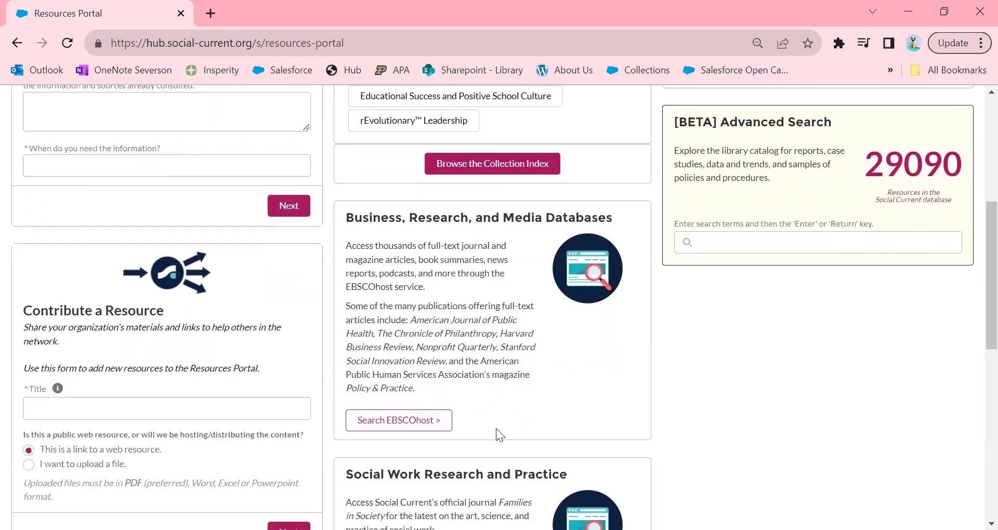
# Step: Launch the EBSCOhost database search and switch to the Advanced Search form
pyautogui.click(420, 430)
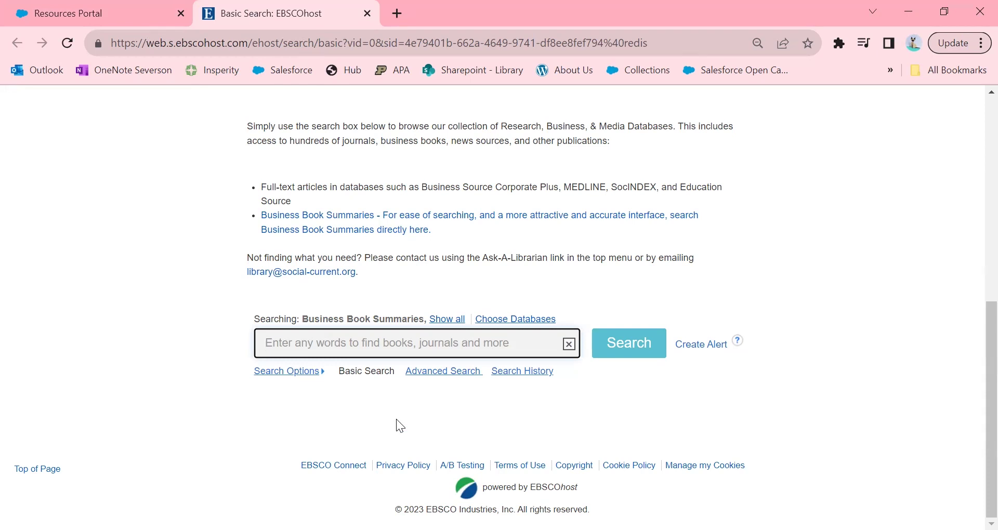
pyautogui.scroll(8, 445, 307)
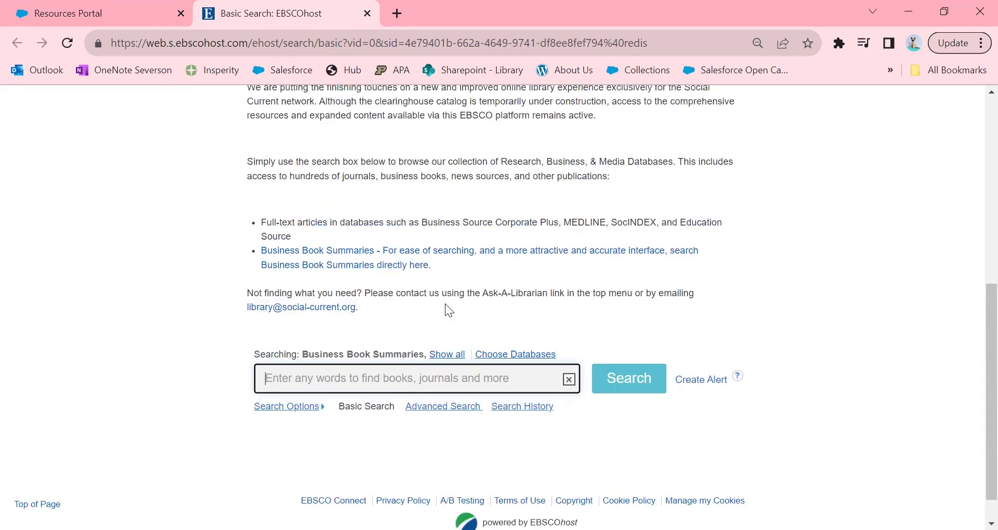
pyautogui.scroll(-7, 444, 304)
pyautogui.scroll(-1, 445, 304)
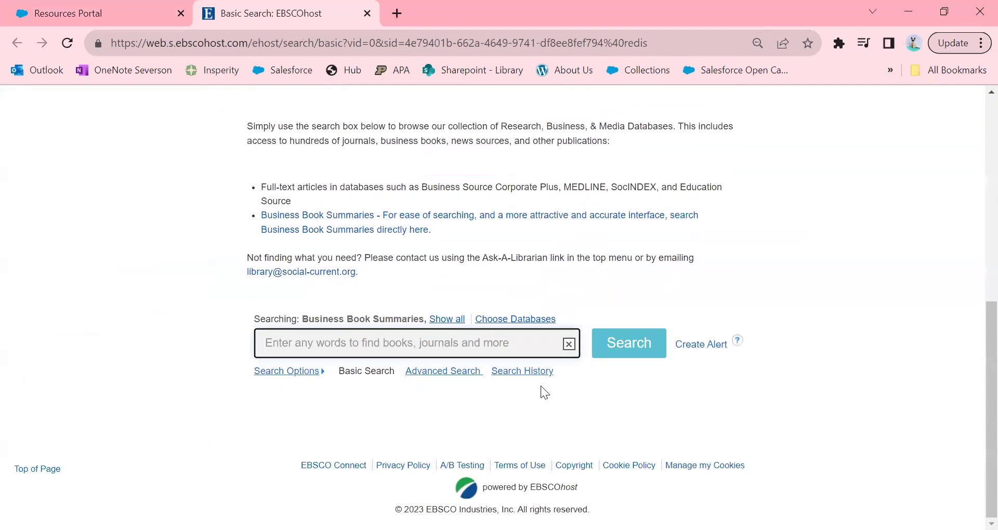
pyautogui.click(445, 376)
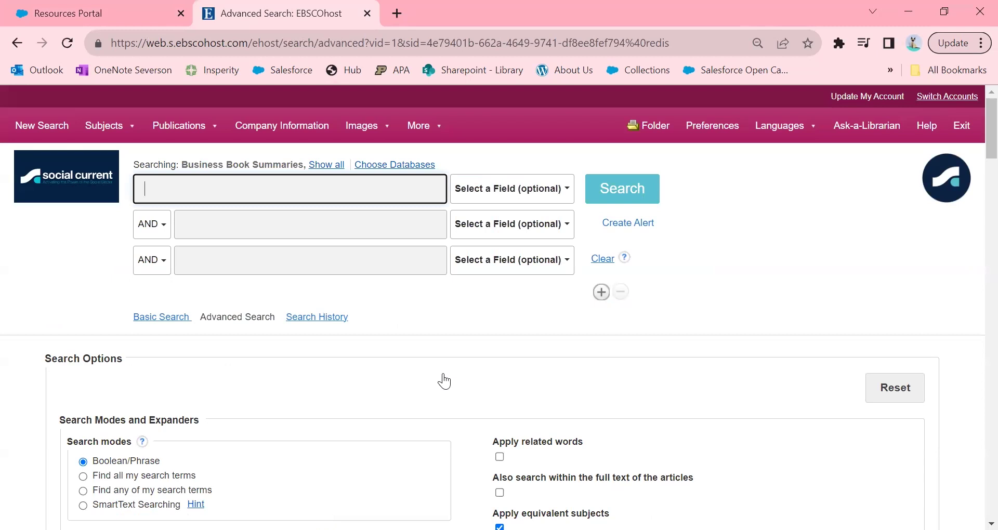
# Step: Enter 'bias or prejudice or discrimination' and the expanded education terms from the autocomplete suggestions
pyautogui.write('bias')
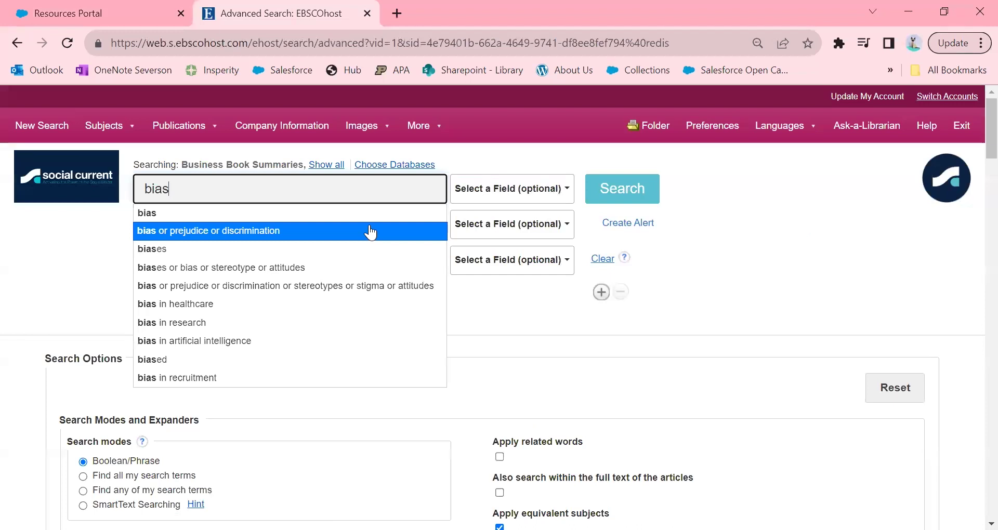
pyautogui.click(370, 231)
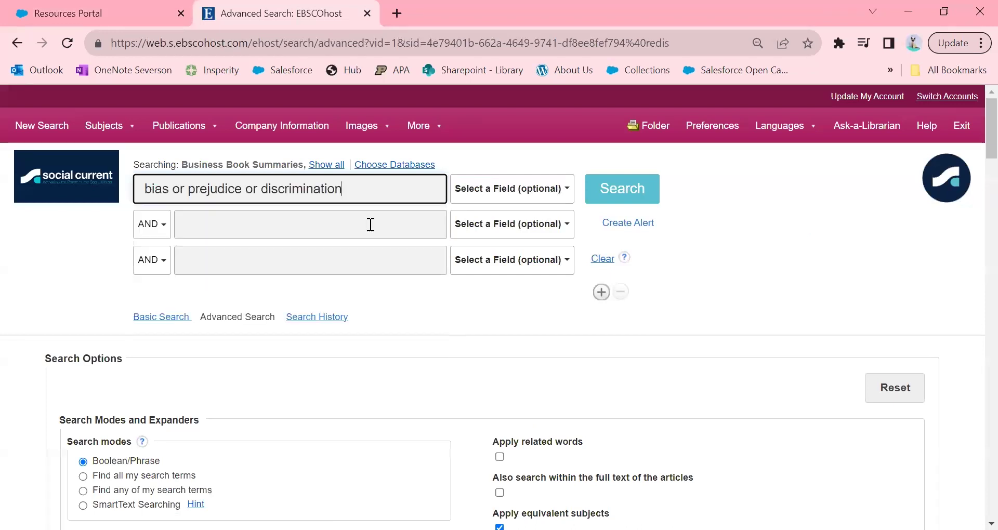
pyautogui.click(259, 221)
pyautogui.write('educ')
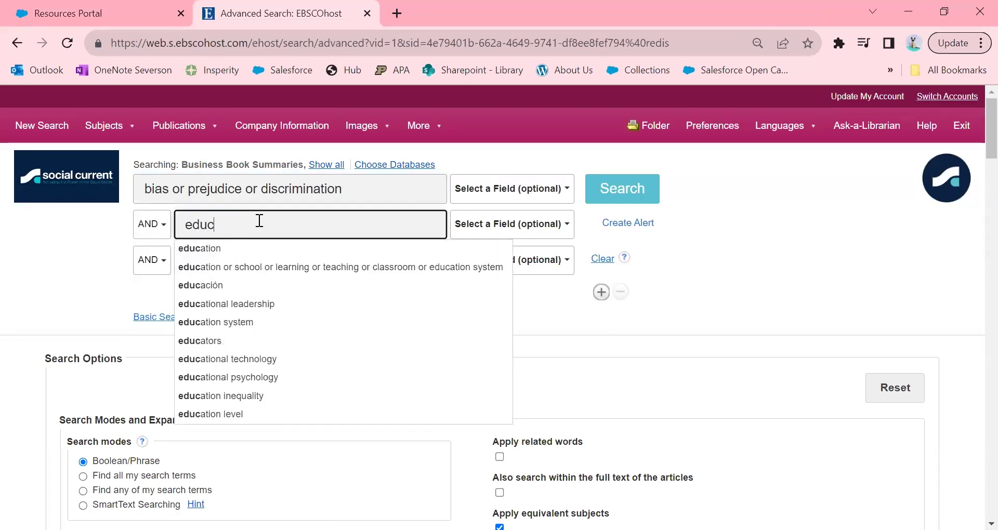
pyautogui.click(278, 267)
# Step: Restrict both search rows to TI Title and run the search, returning 8,106 results
pyautogui.click(543, 192)
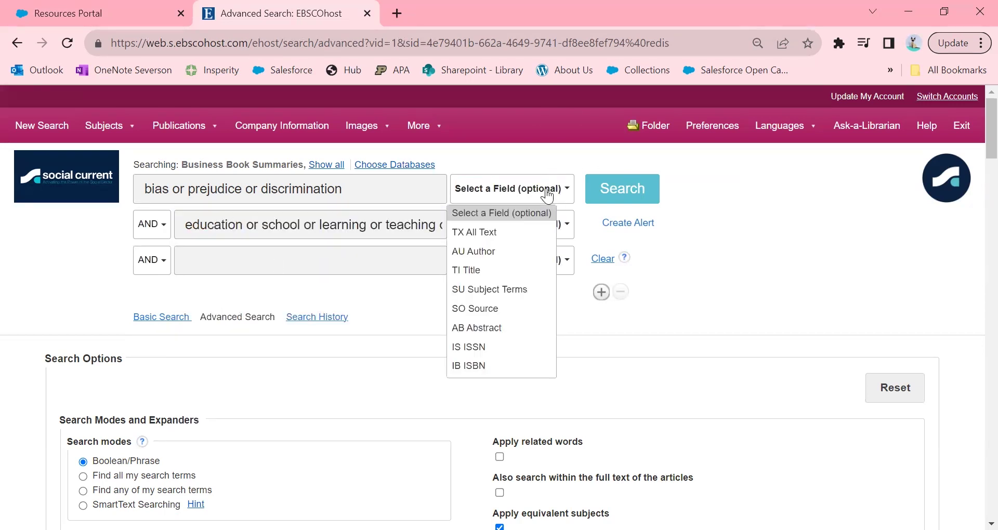
pyautogui.click(519, 270)
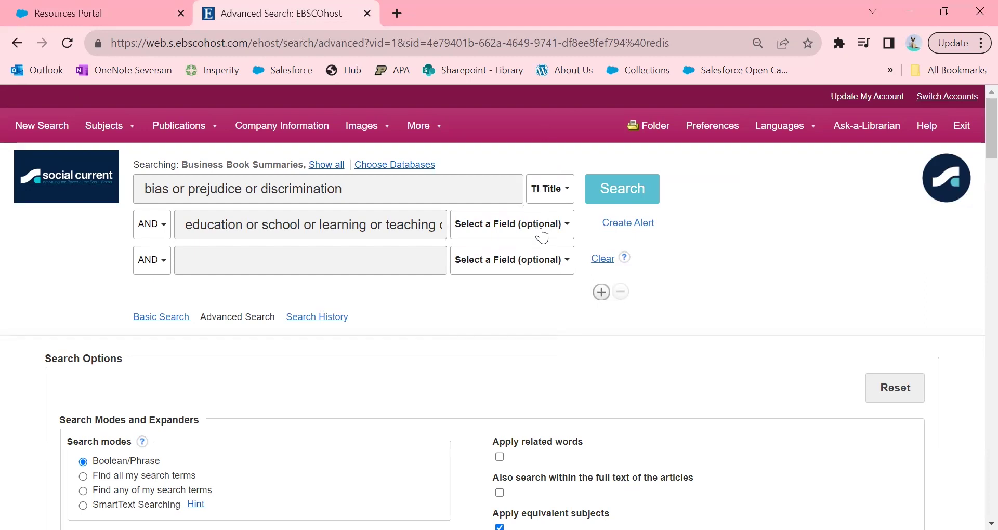
pyautogui.click(529, 222)
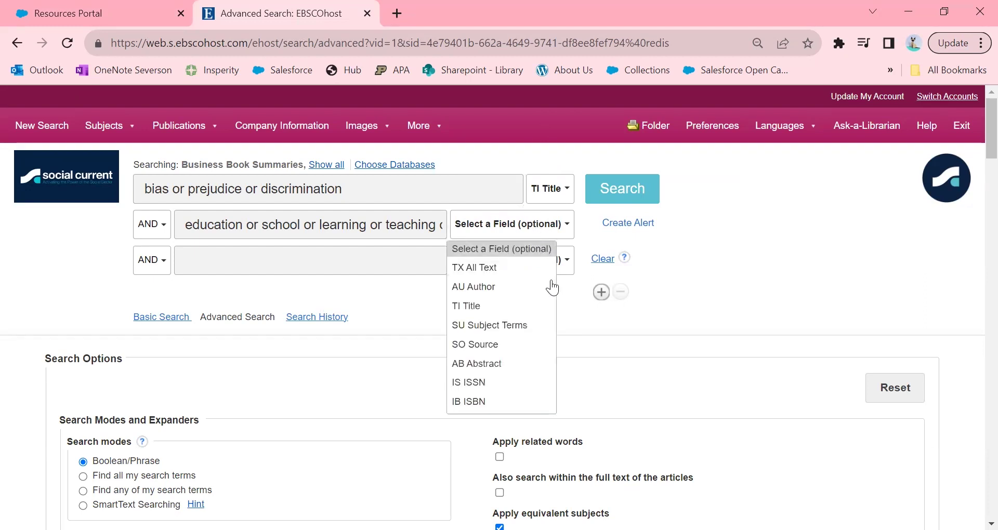
pyautogui.click(516, 306)
pyautogui.click(617, 190)
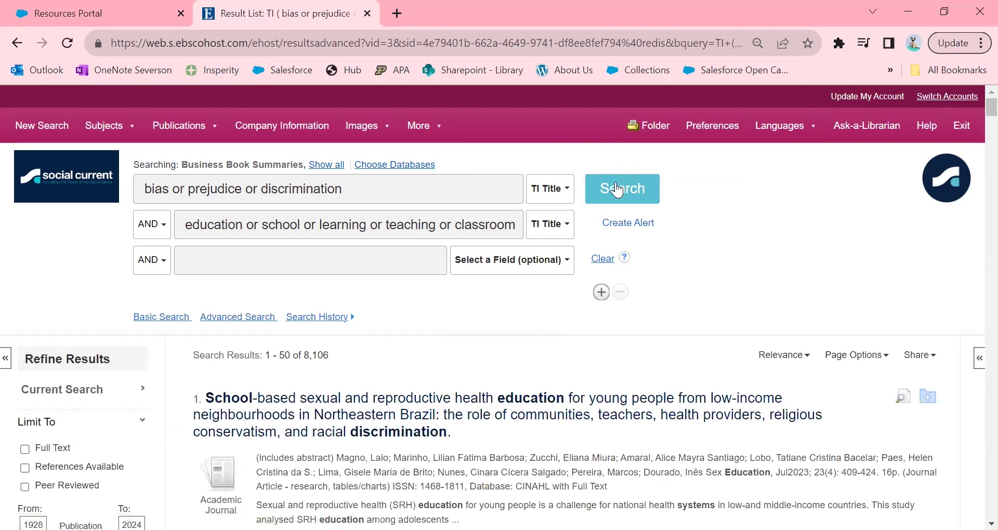
# Step: Tick the Full Text limiter under Refine Results to narrow results to 3,284
pyautogui.click(24, 453)
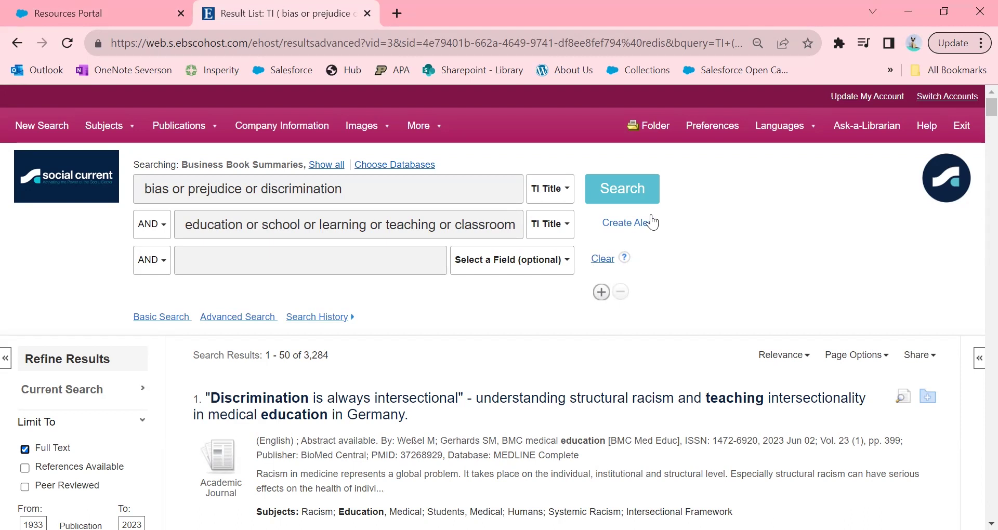
# Step: Open Create Alert and review the daily frequency and One Year publication-range options
pyautogui.click(630, 232)
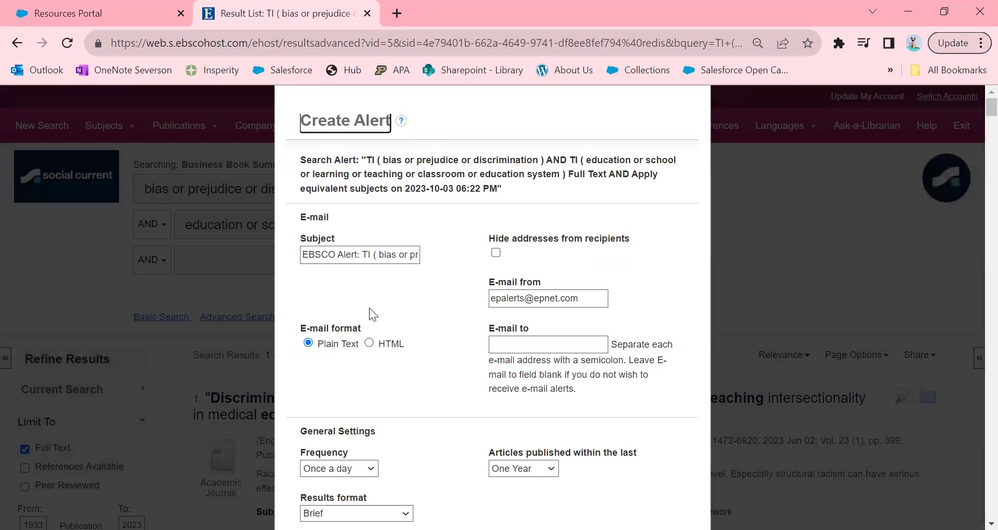
pyautogui.click(339, 469)
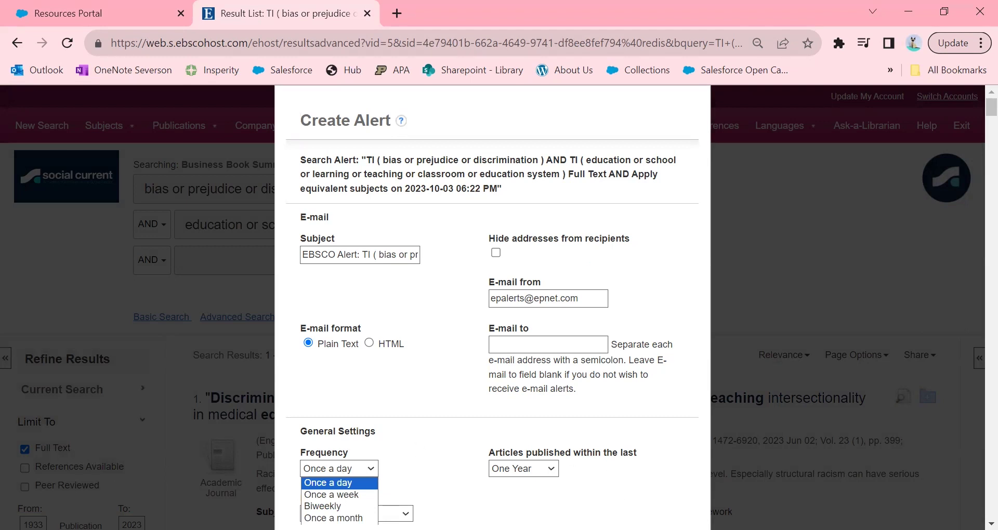
pyautogui.click(551, 461)
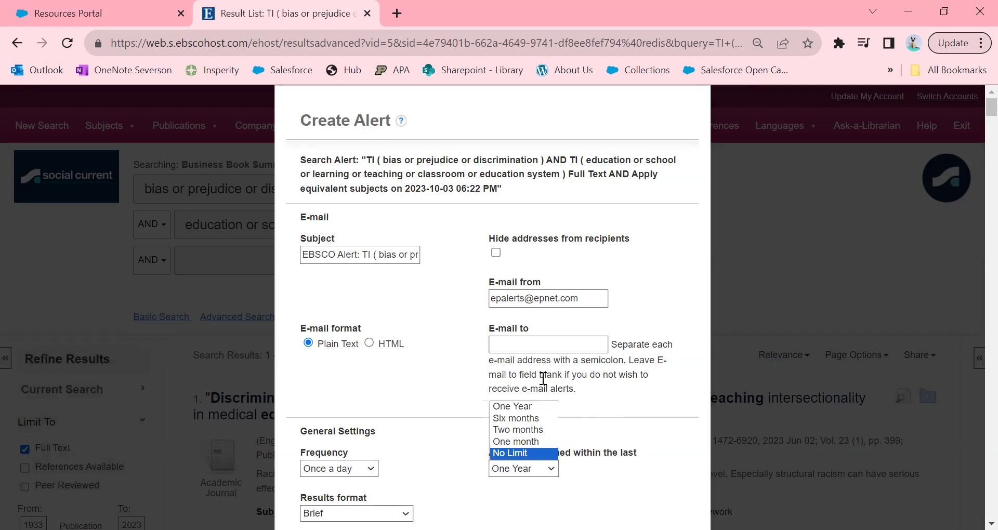
pyautogui.click(597, 268)
pyautogui.scroll(-4, 814, 302)
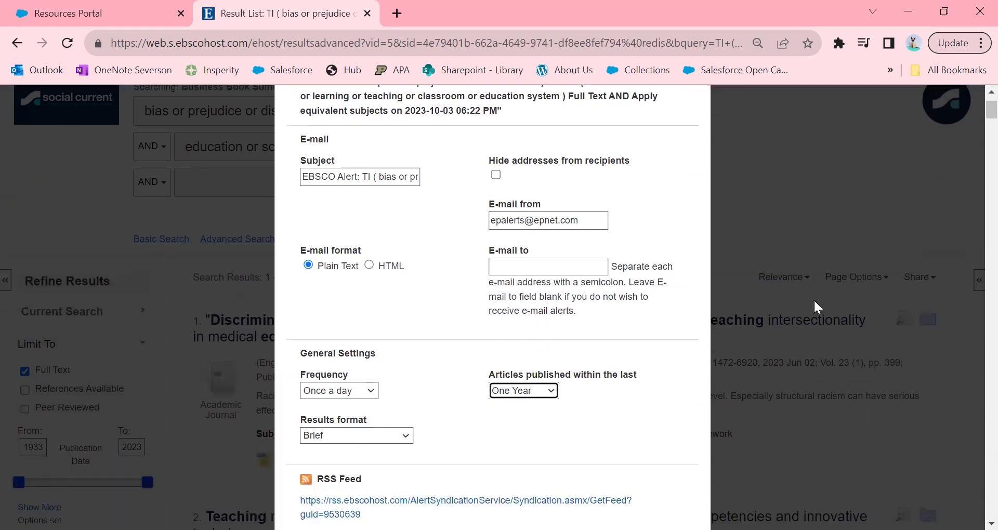
pyautogui.scroll(-4, 812, 298)
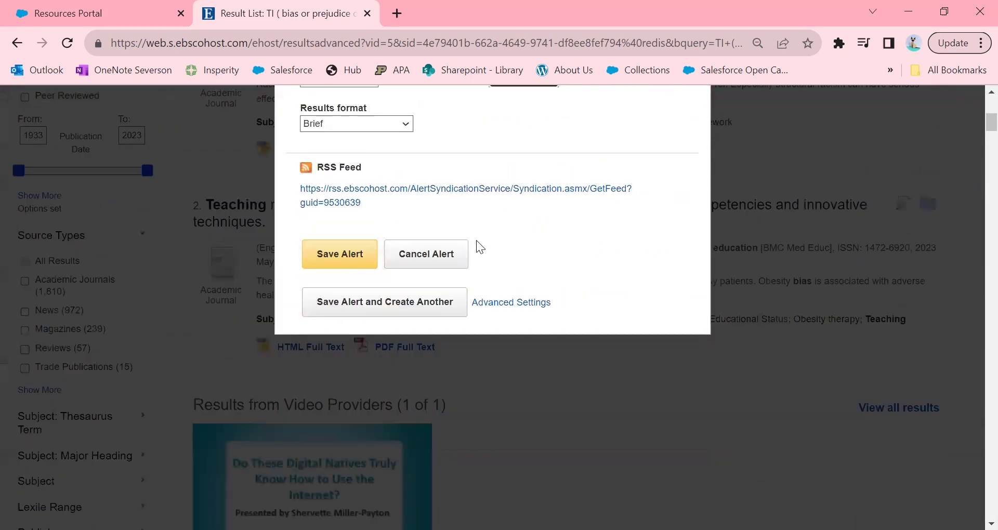
# Step: Cancel the alert and open the first result, "Discrimination is always intersectional"
pyautogui.click(423, 255)
pyautogui.scroll(6, 760, 424)
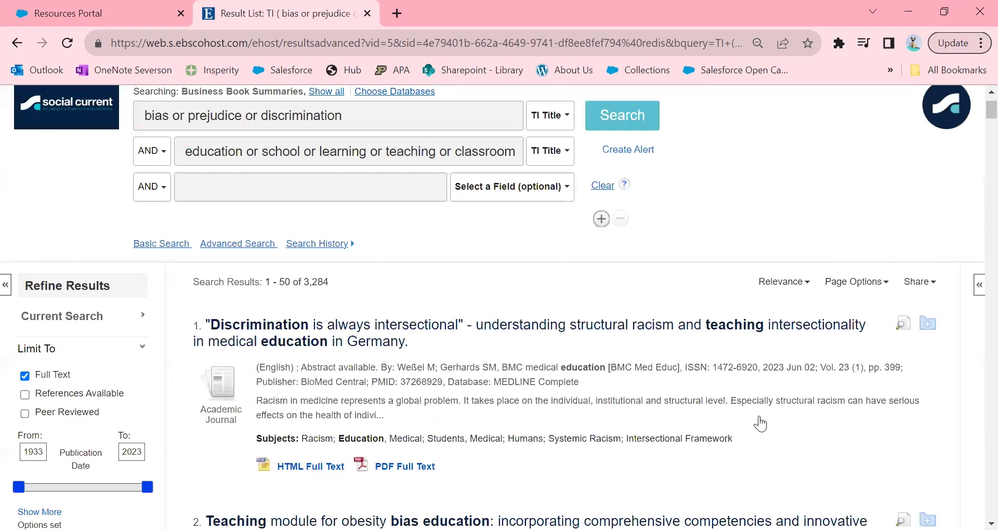
pyautogui.scroll(2, 760, 423)
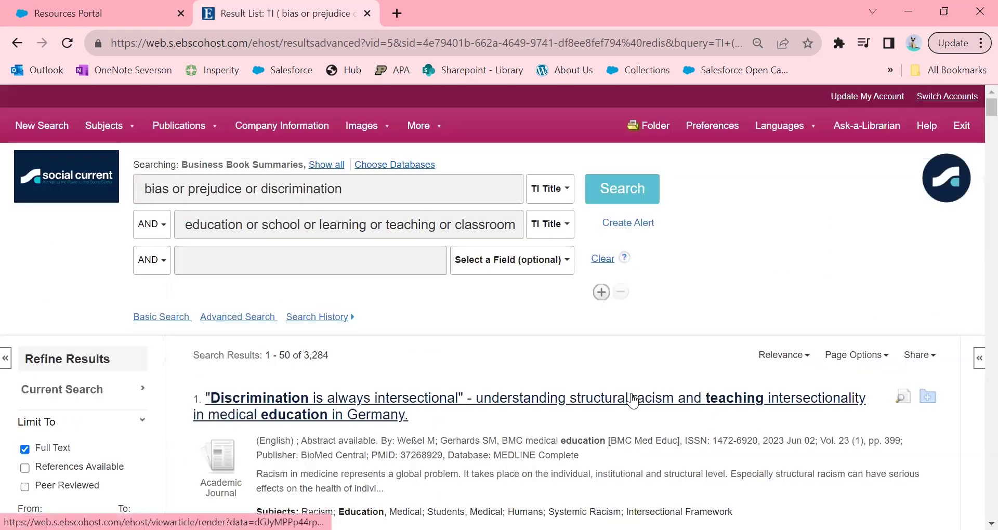
pyautogui.scroll(-3, 515, 245)
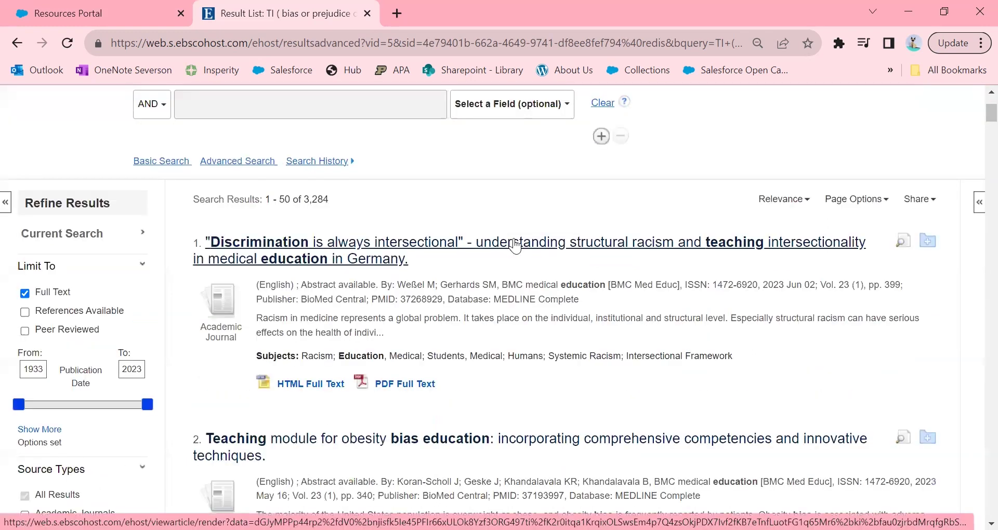
pyautogui.click(515, 244)
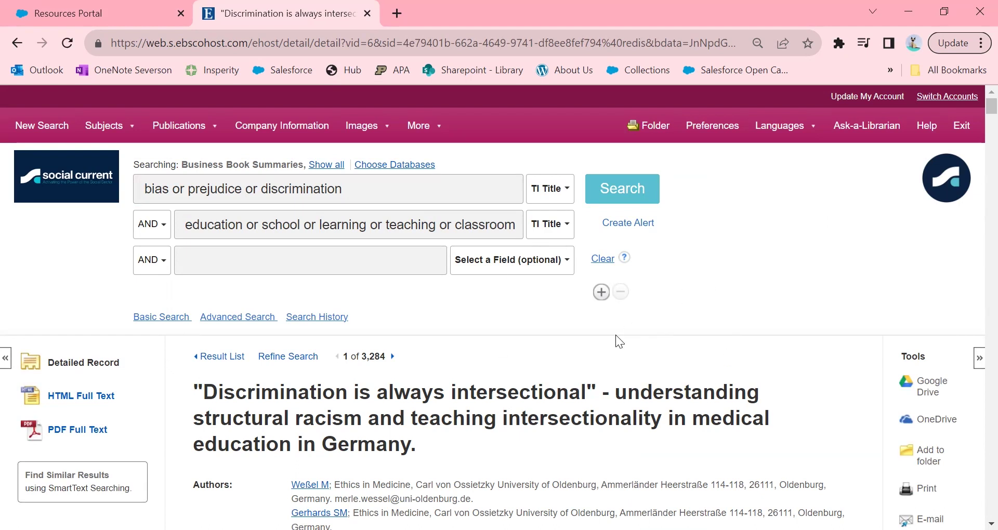
# Step: View the article's Cite formats, including MLA and Vancouver/ICMJE
pyautogui.scroll(-1, 615, 334)
pyautogui.scroll(-1, 716, 325)
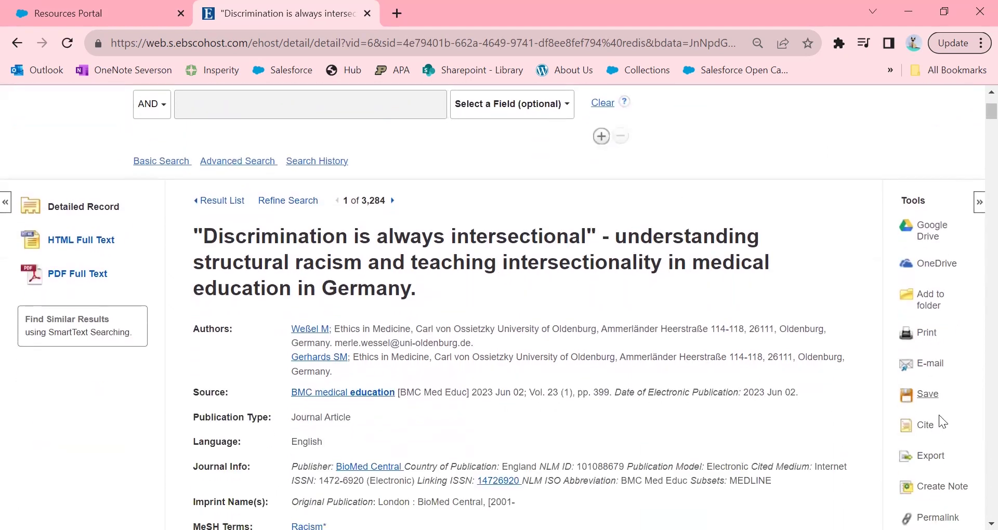
pyautogui.click(925, 429)
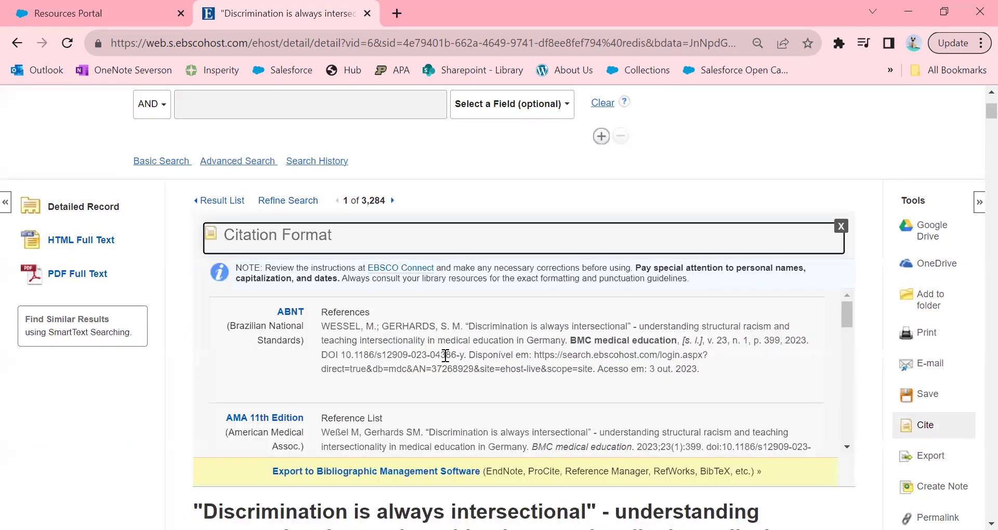
pyautogui.scroll(-6, 446, 355)
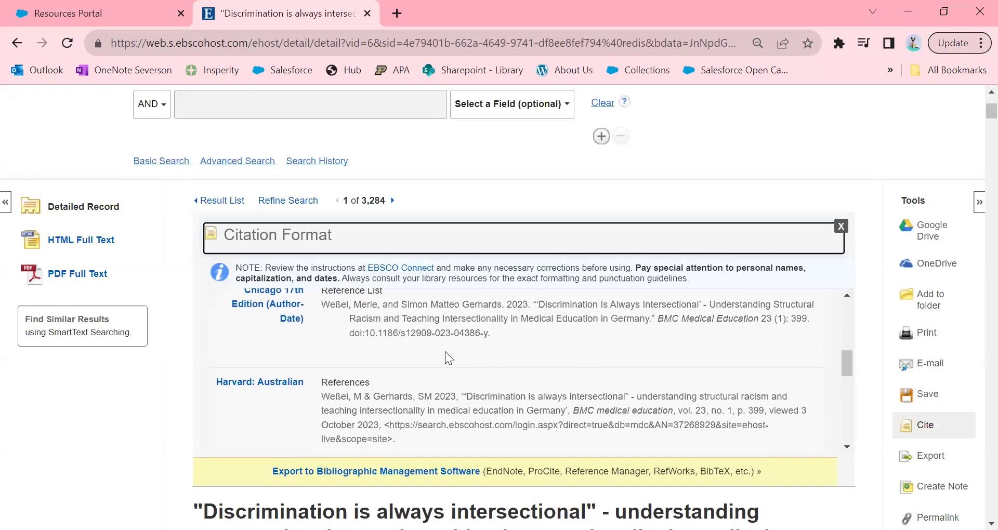
pyautogui.scroll(2, 444, 352)
pyautogui.scroll(-6, 445, 351)
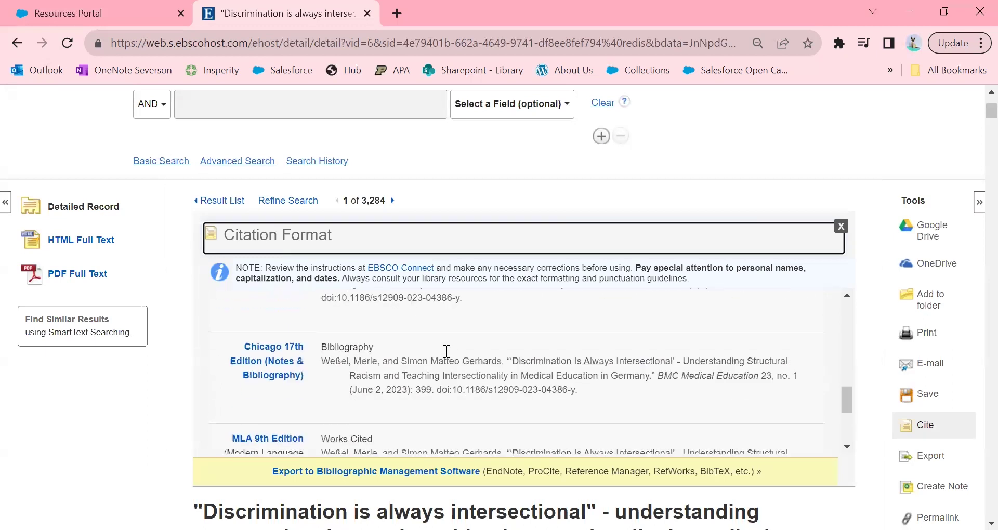
pyautogui.scroll(-3, 442, 364)
pyautogui.scroll(-3, 427, 352)
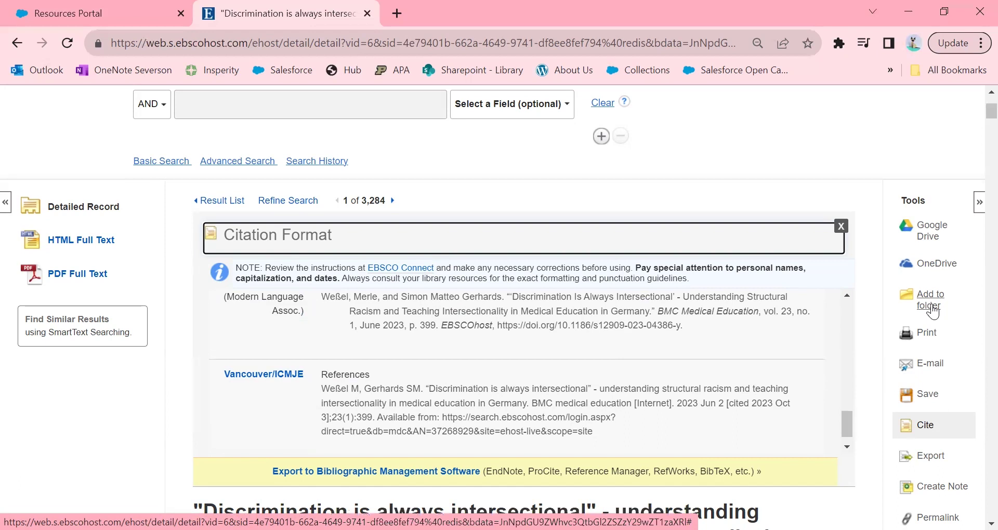
pyautogui.scroll(-1, 932, 312)
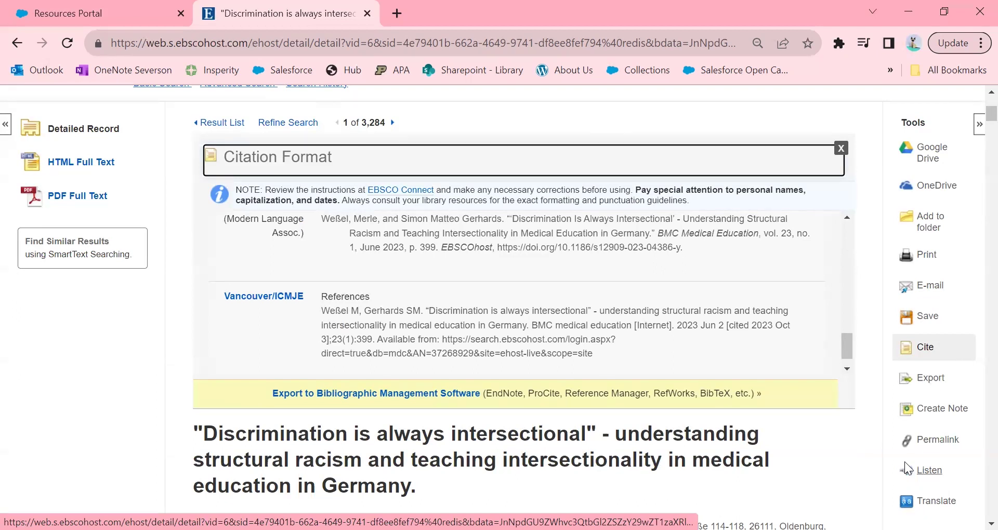
pyautogui.scroll(-2, 905, 462)
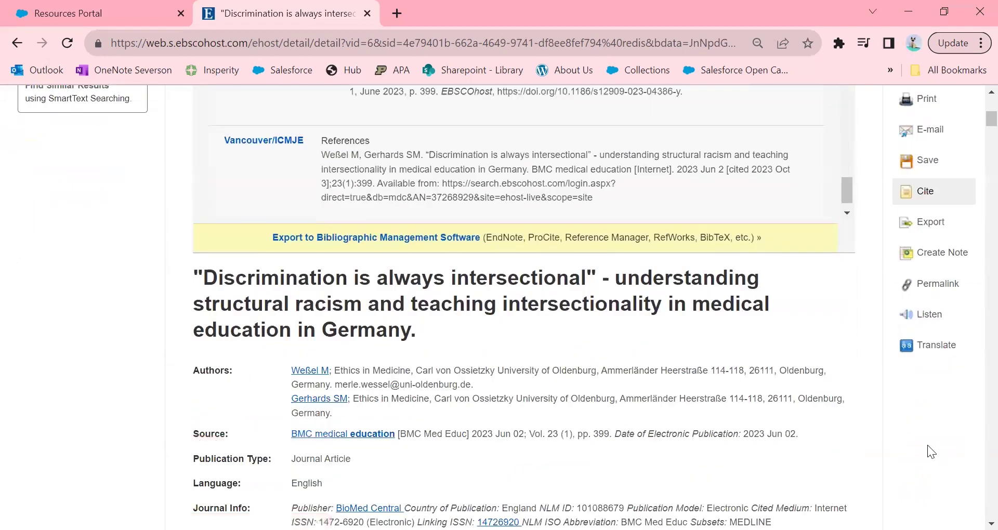